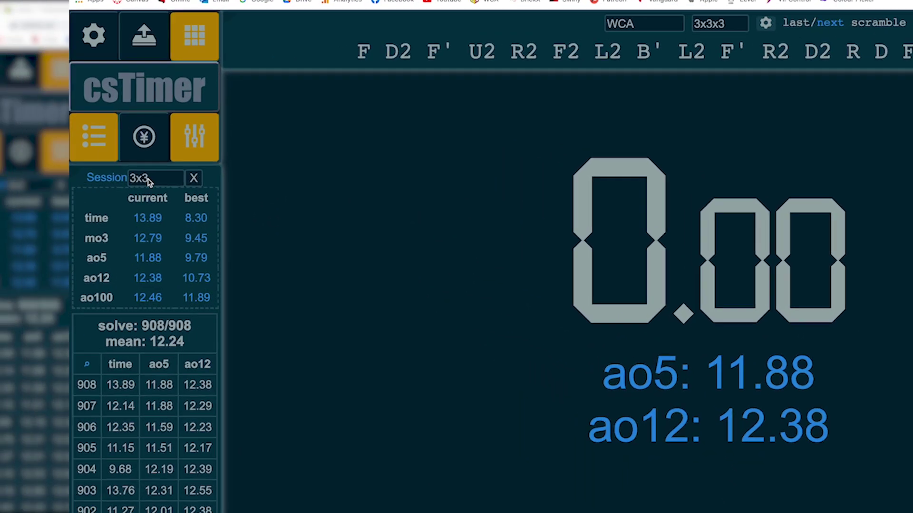
Step: Switch through the 6x6, Pyraminx and Megaminx sessions, ending on the 2x2 session
left_click(55, 192)
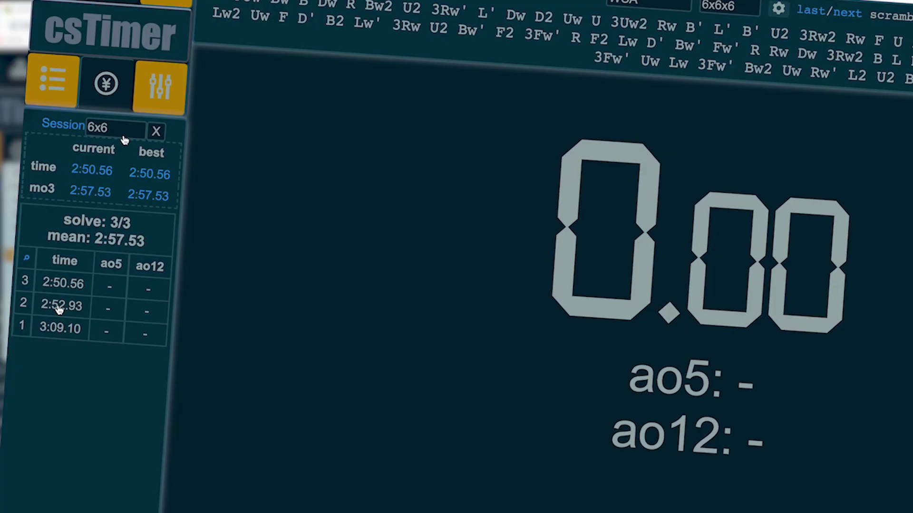
left_click(55, 190)
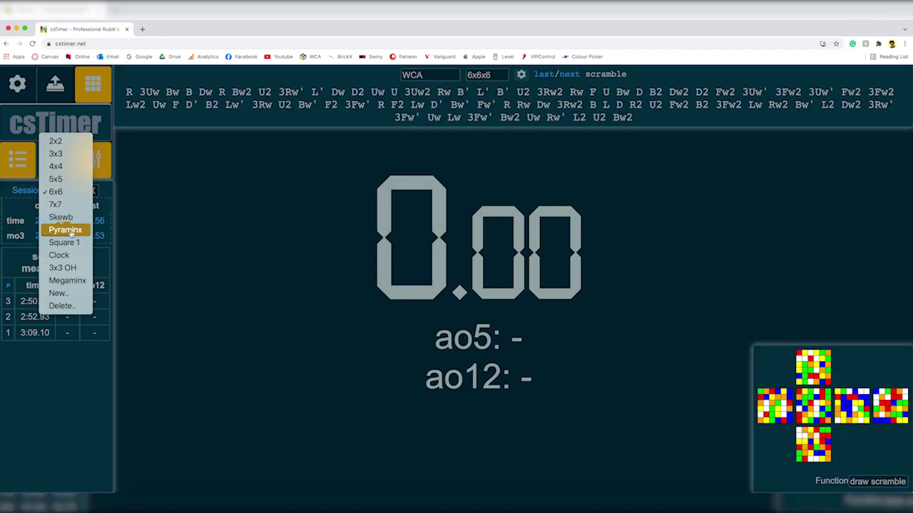
left_click(71, 231)
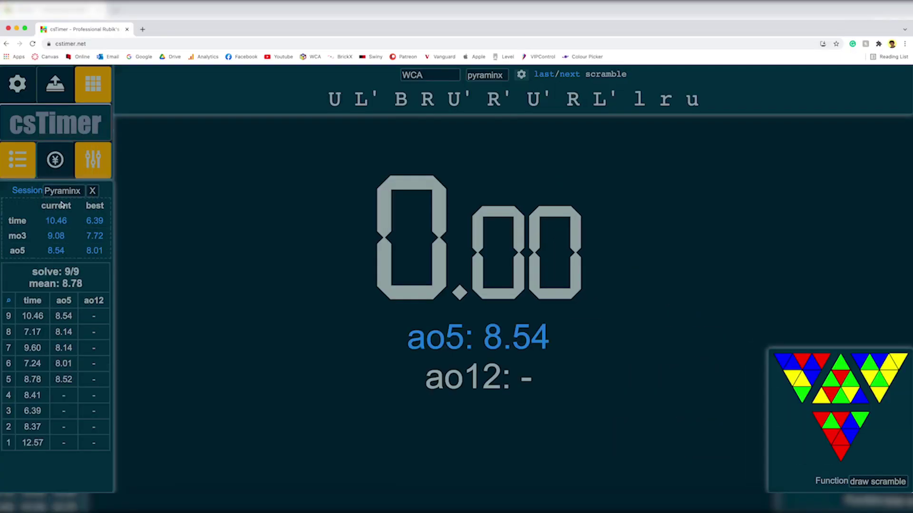
left_click(60, 190)
left_click(64, 230)
left_click(67, 193)
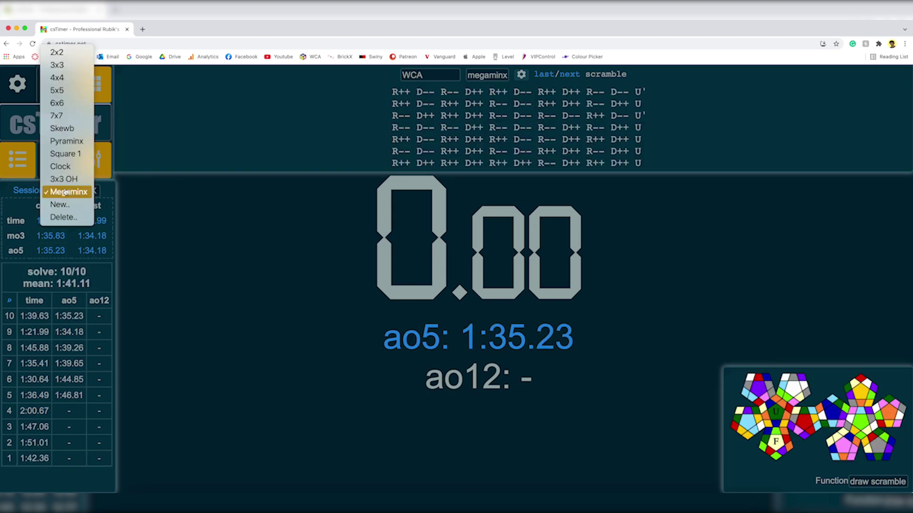
left_click(72, 53)
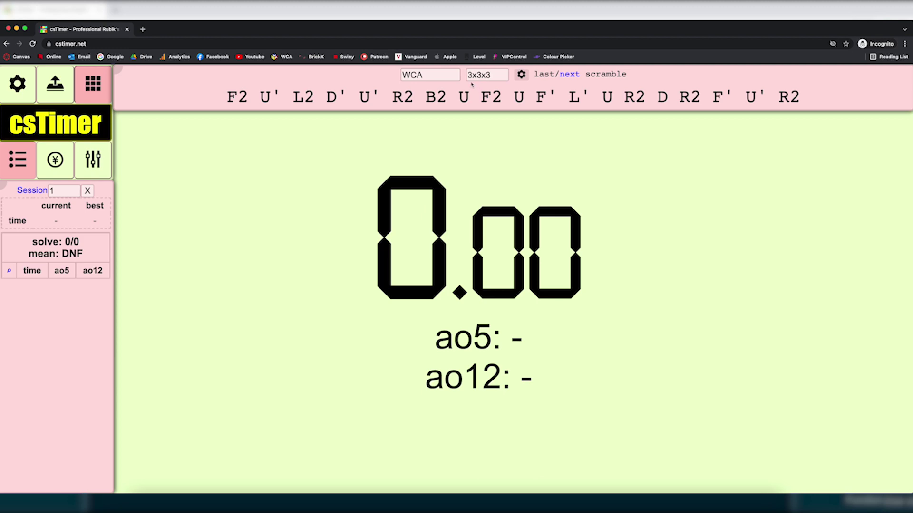
Step: Show the 3x3x3 scramble drawing beside the timer in empty session 1
left_click(92, 159)
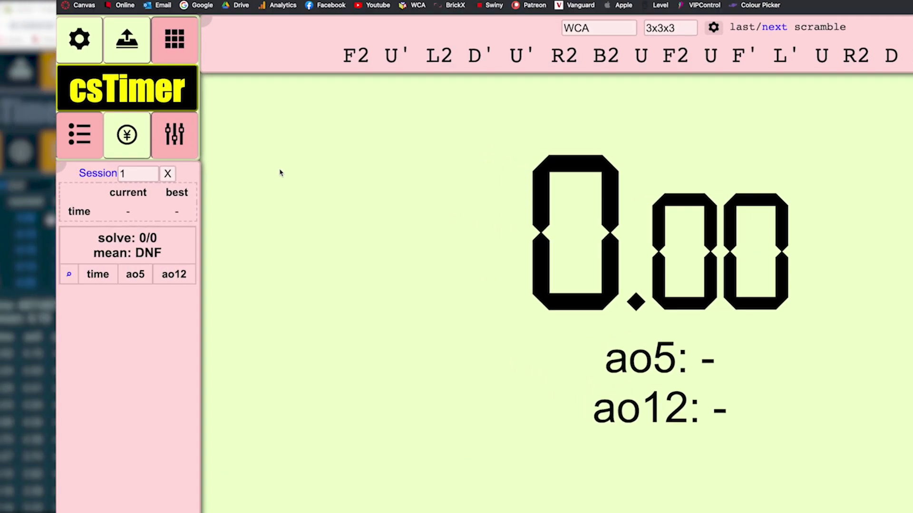
left_click(64, 190)
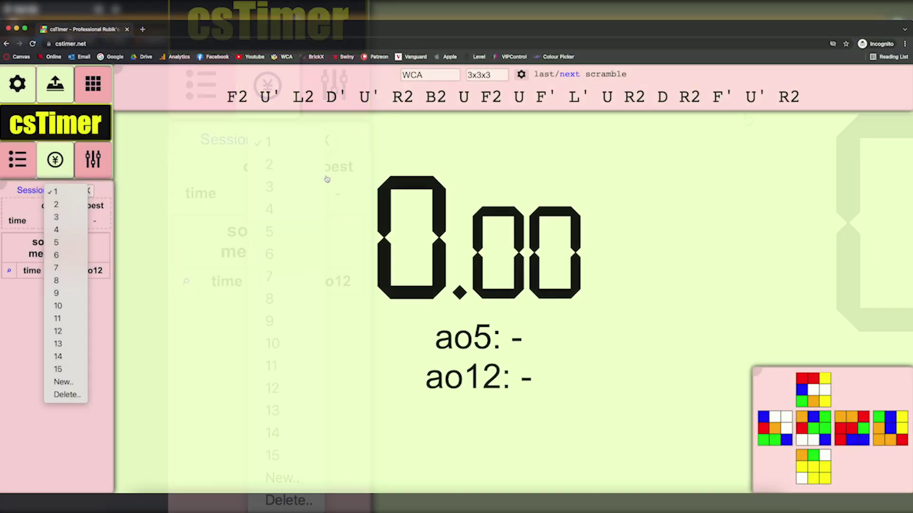
Step: Switch to session 3 and keep its 3x3x3 scramble type
left_click(299, 148)
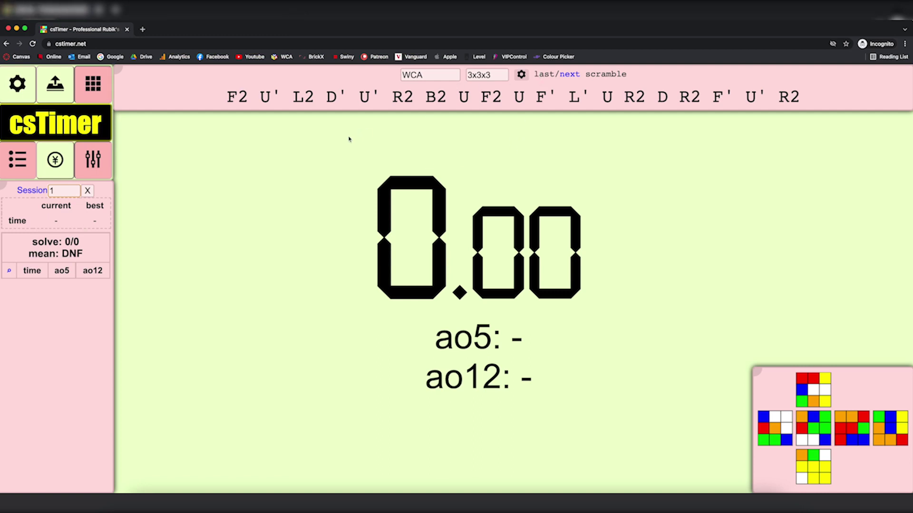
left_click(64, 191)
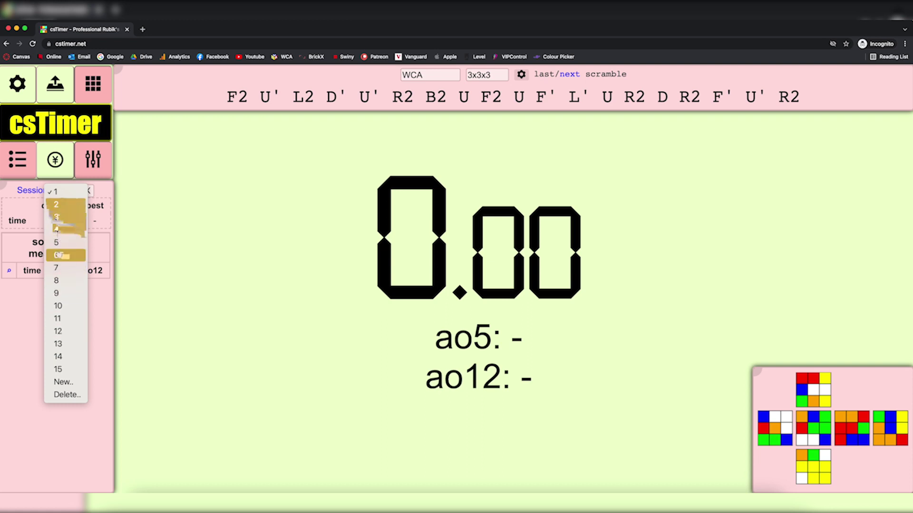
left_click(65, 217)
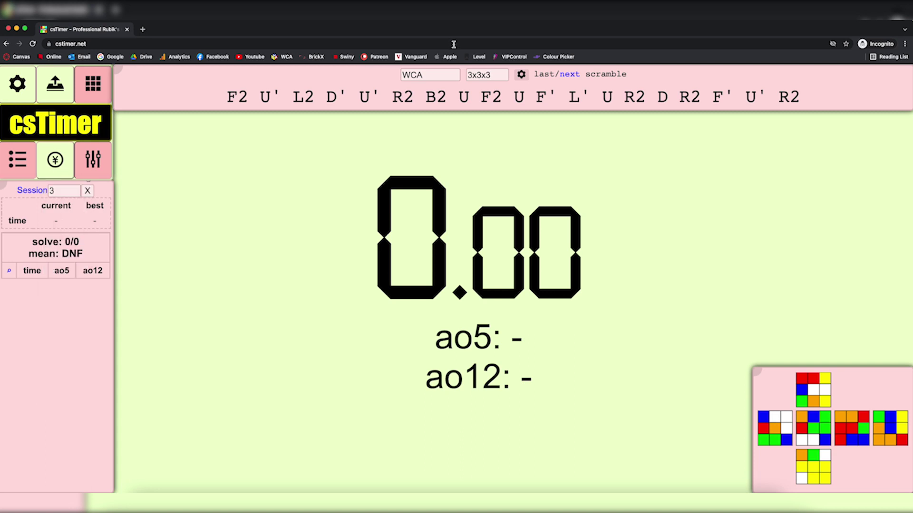
left_click(477, 76)
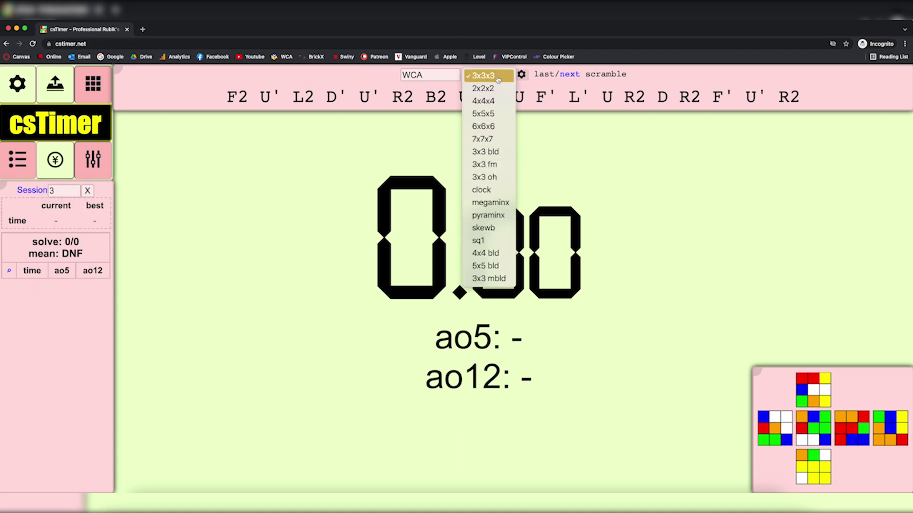
left_click(483, 76)
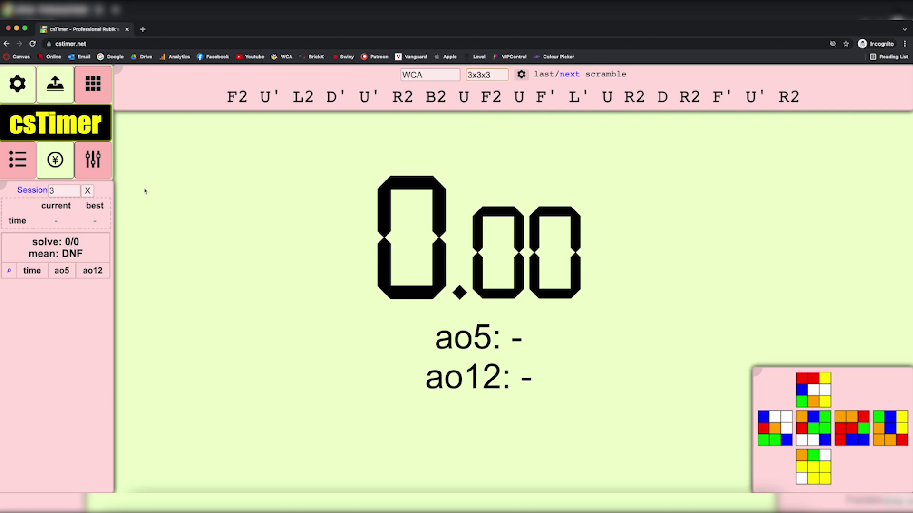
Step: Set the active session's scramble type to WCA 2x2x2
left_click(58, 190)
left_click(335, 181)
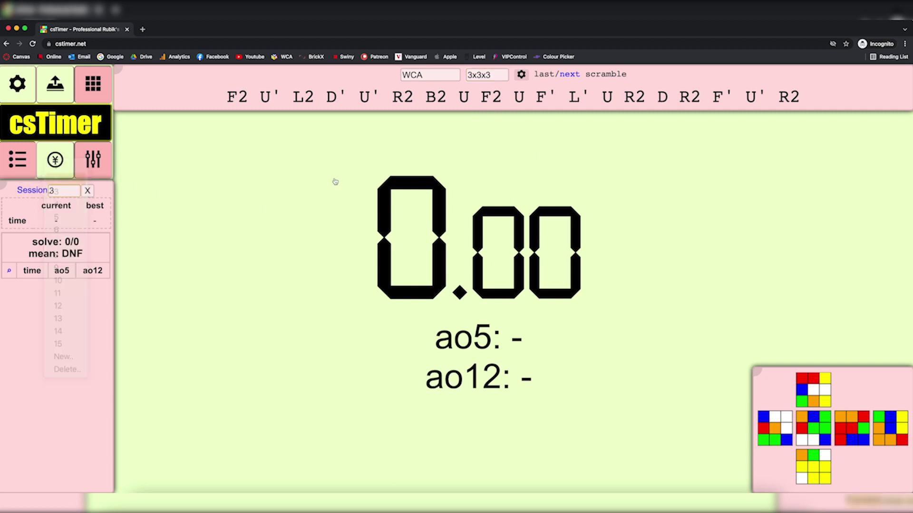
left_click(483, 75)
left_click(480, 88)
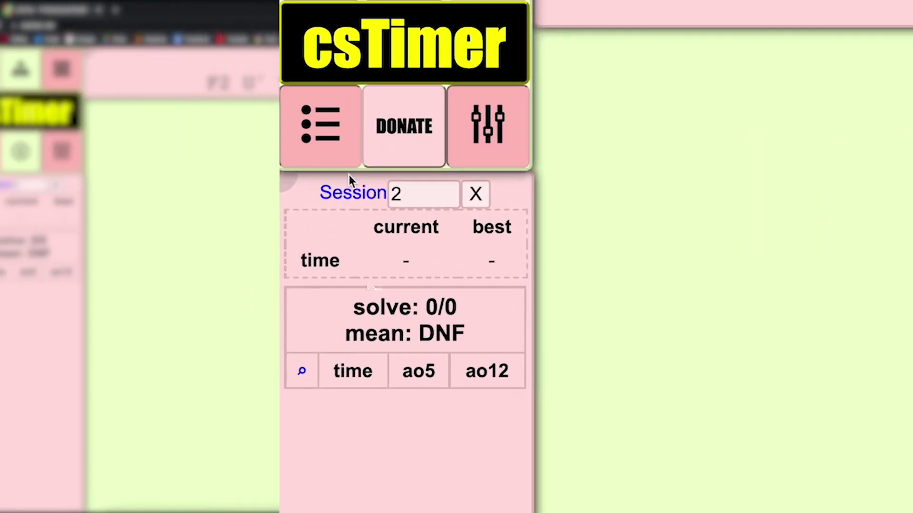
Step: Rename session 2 to '2x2' in the Session Manager
double_click(363, 197)
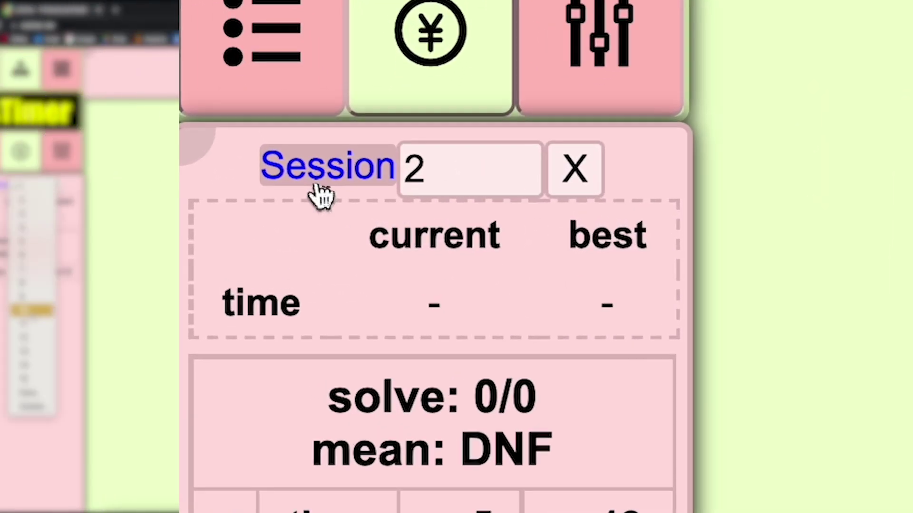
left_click(347, 195)
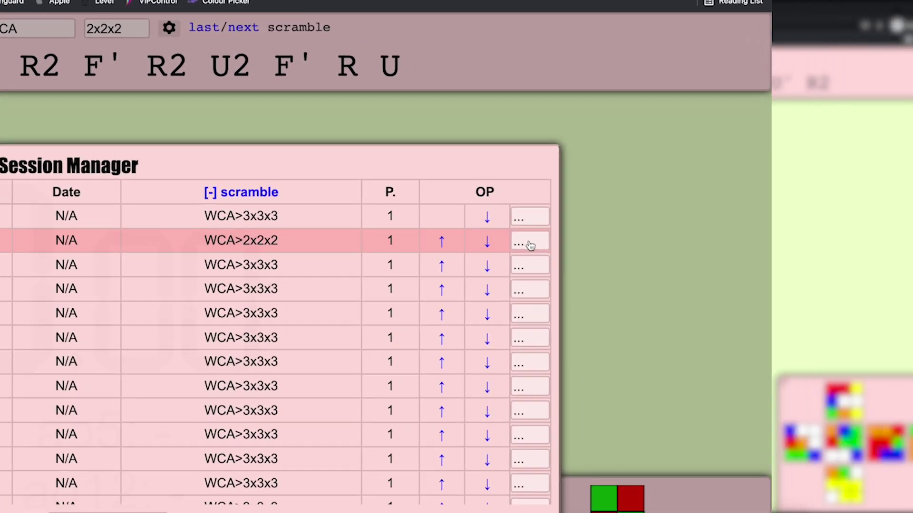
left_click(530, 244)
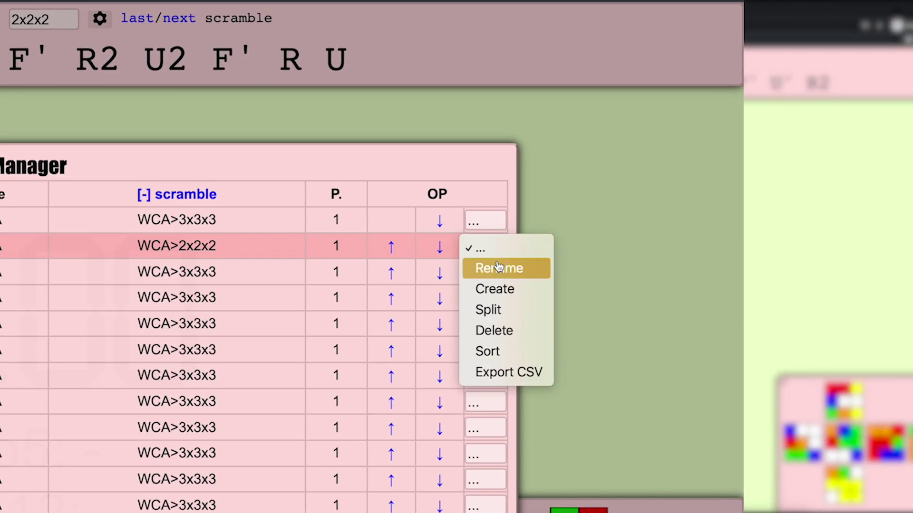
left_click(548, 262)
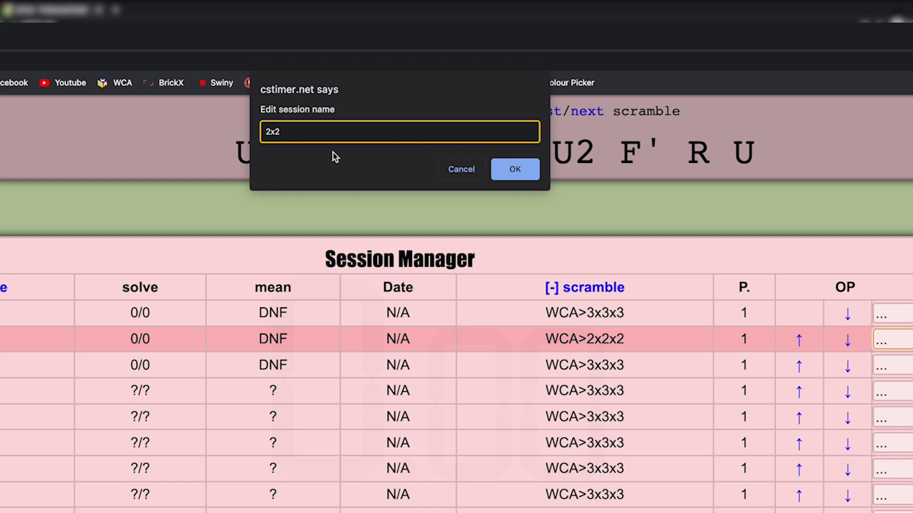
type("2x2")
left_click(517, 177)
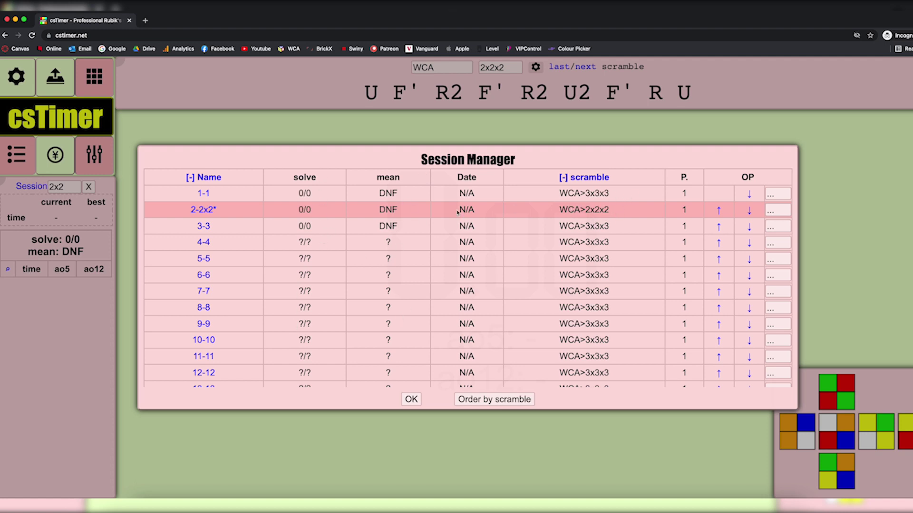
left_click(412, 399)
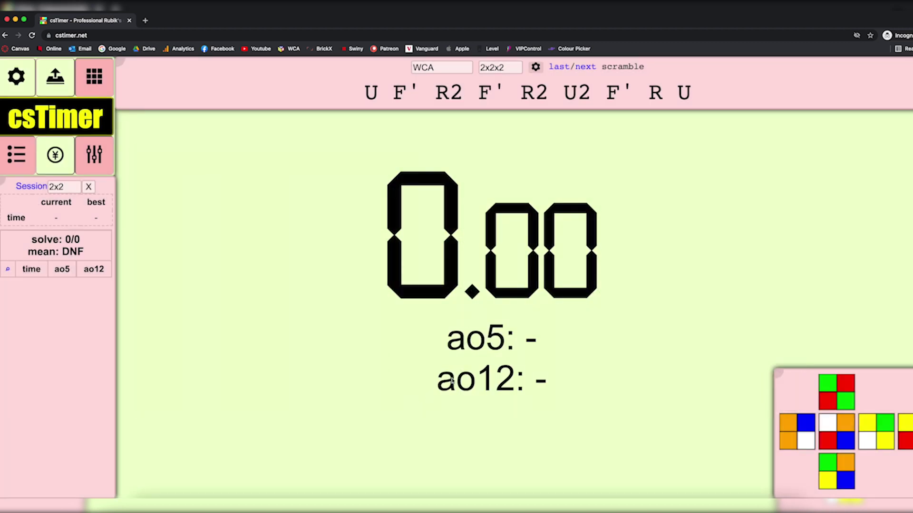
left_click(70, 189)
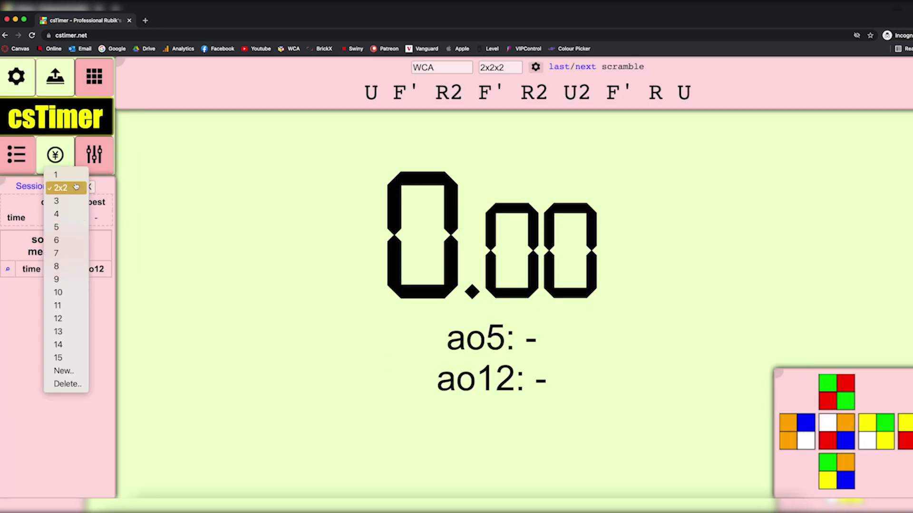
Step: Select session 3 and rename it to '3x3' in the Session Manager
left_click(71, 201)
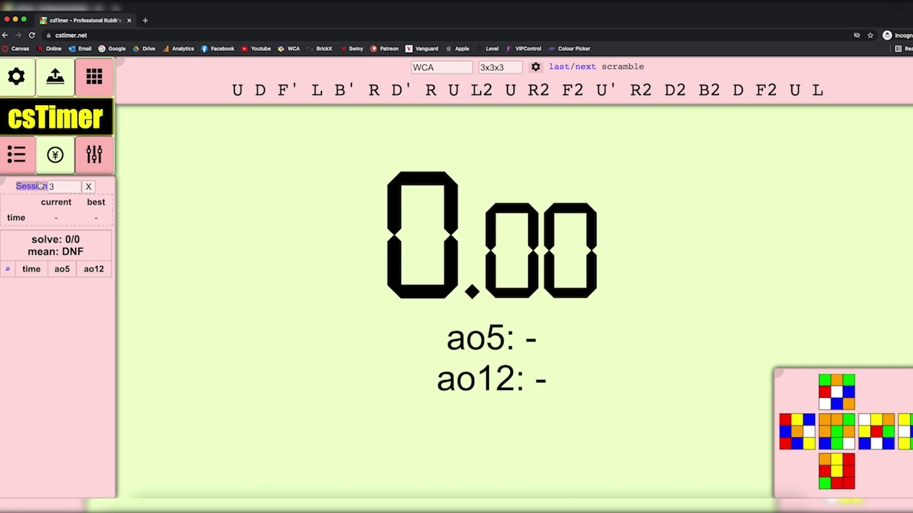
left_click(40, 185)
left_click(776, 231)
left_click(787, 240)
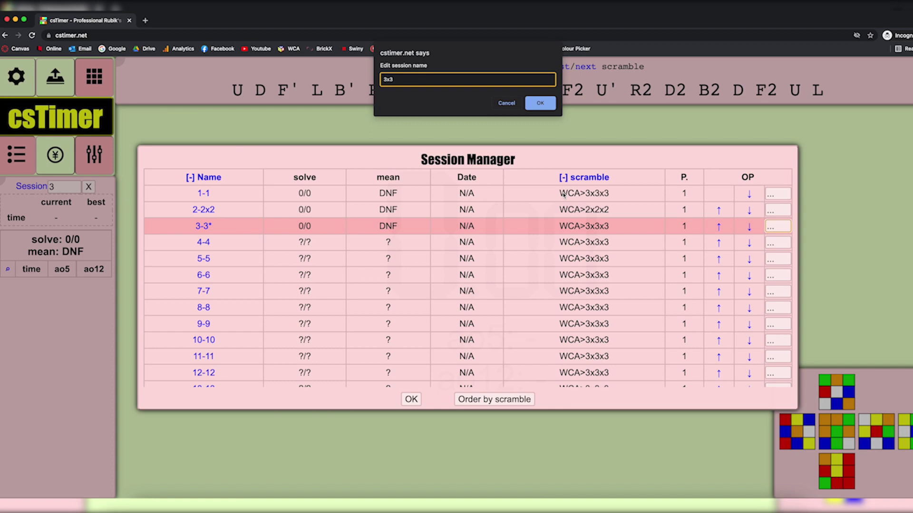
key("Return")
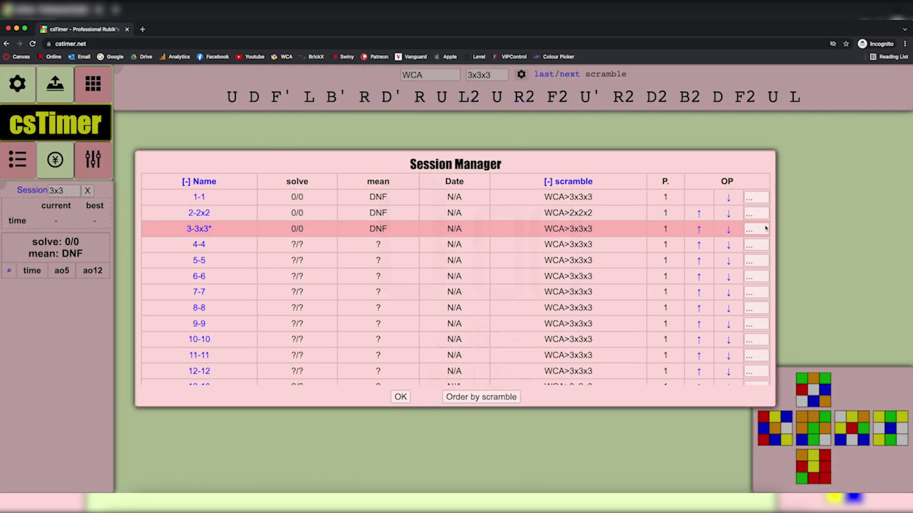
left_click(400, 398)
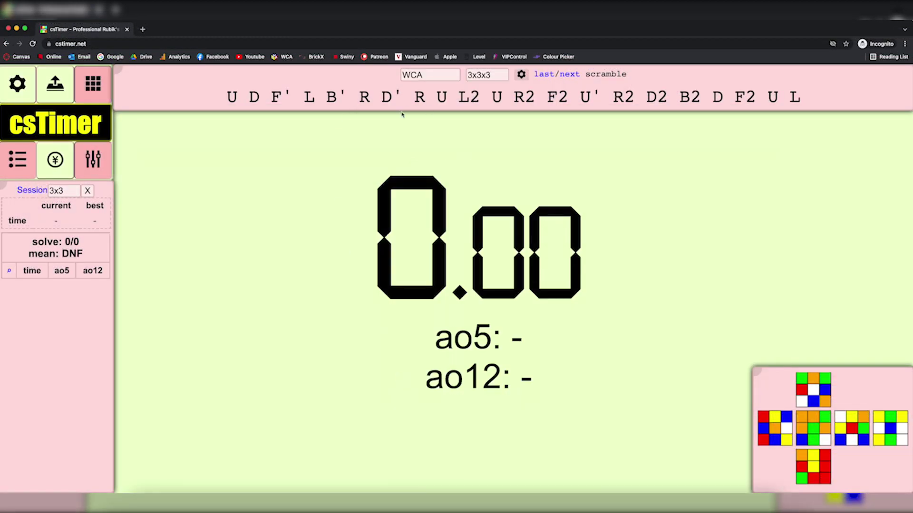
Step: Switch to session 4 and give it the WCA 4x4x4 scramble
left_click(53, 192)
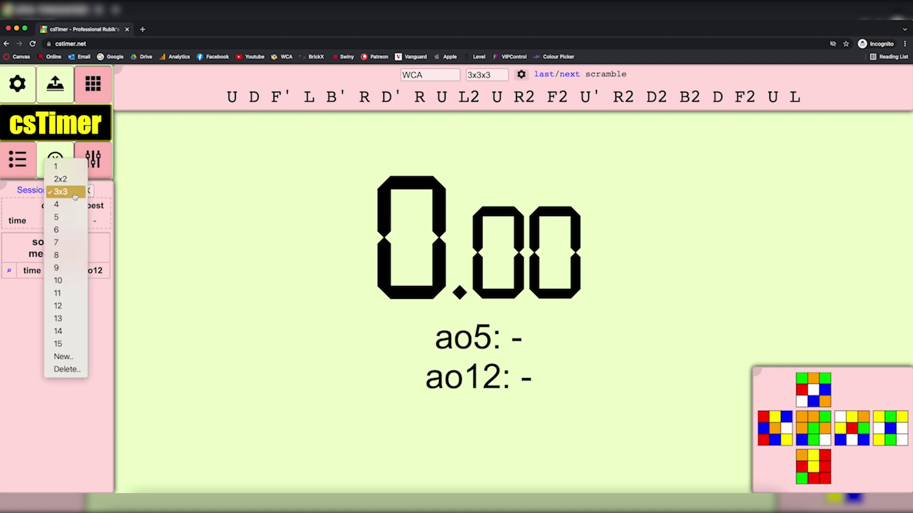
left_click(59, 204)
left_click(494, 77)
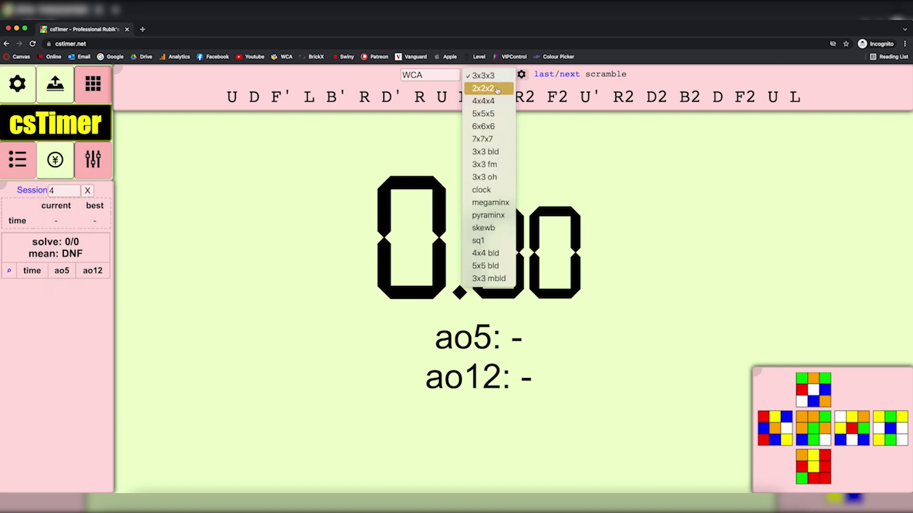
left_click(485, 97)
Step: Switch to session 5 and give it WCA 5x5x5 scrambles
left_click(64, 192)
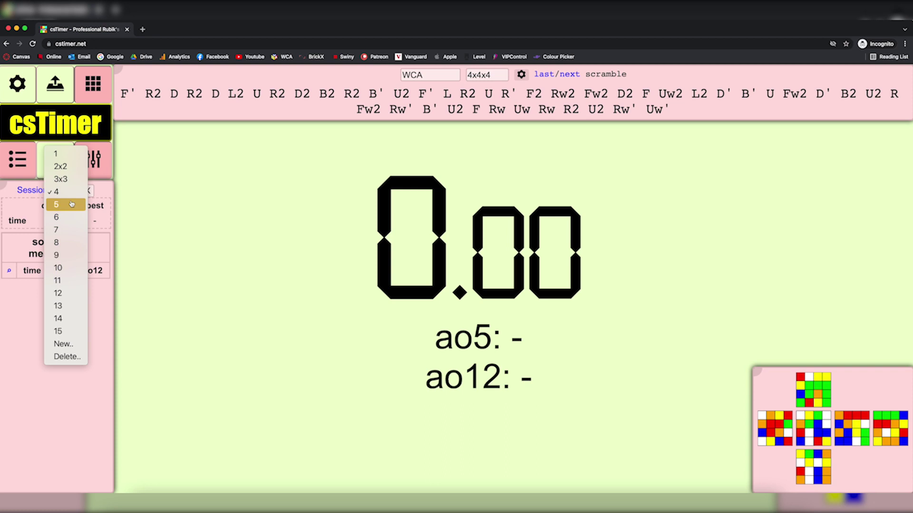
left_click(57, 204)
left_click(485, 76)
left_click(489, 124)
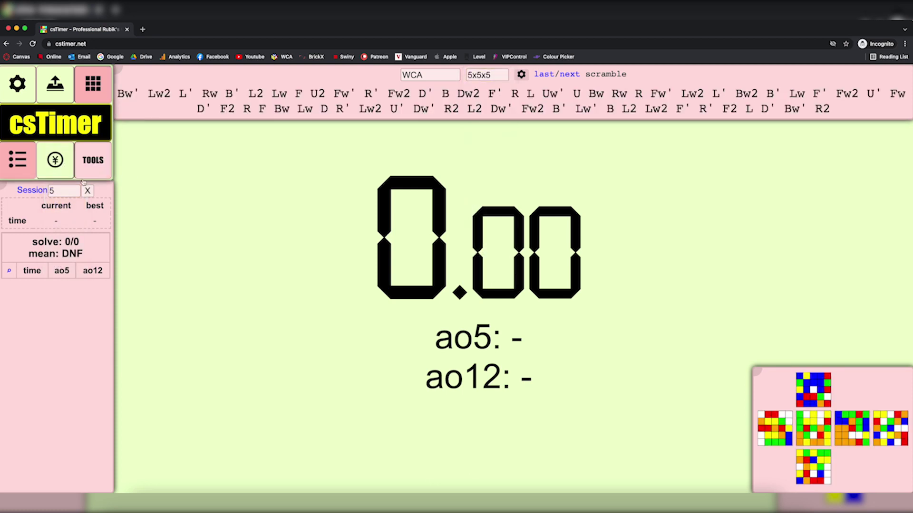
Step: Switch to session 6 and give it WCA 6x6x6 scrambles
left_click(64, 191)
left_click(57, 204)
left_click(472, 83)
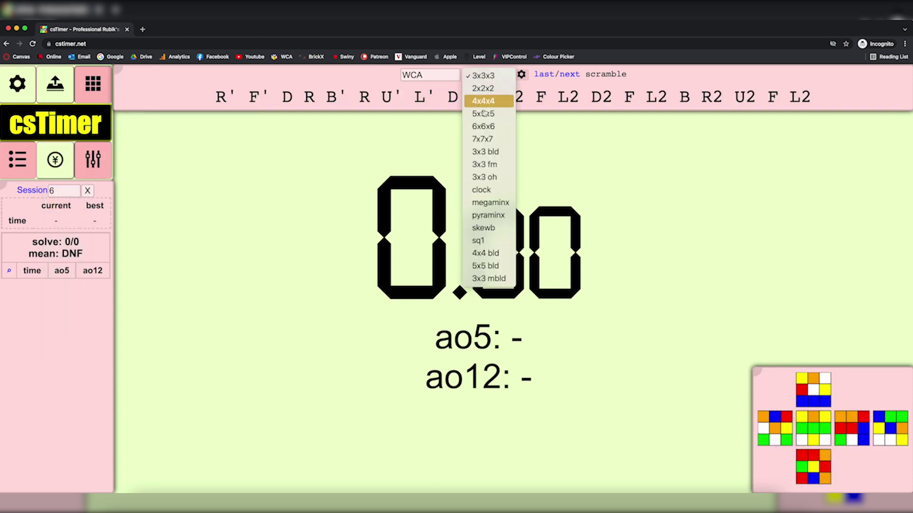
left_click(58, 199)
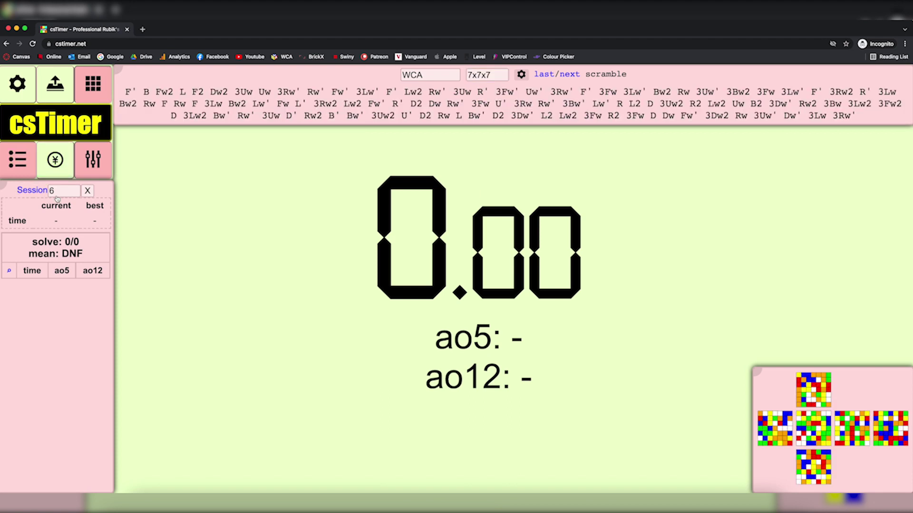
left_click(57, 195)
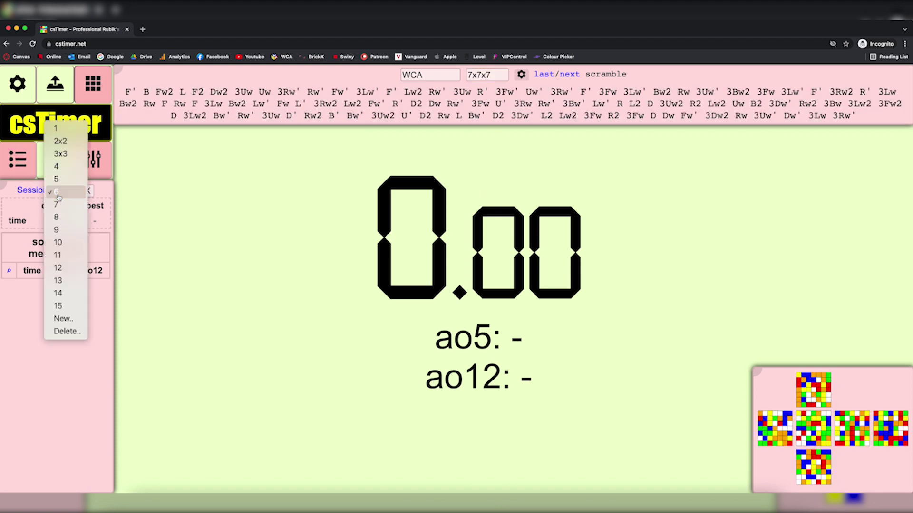
left_click(487, 75)
left_click(489, 61)
Step: Switch to session 7 and give it WCA 7x7x7 scrambles
left_click(62, 194)
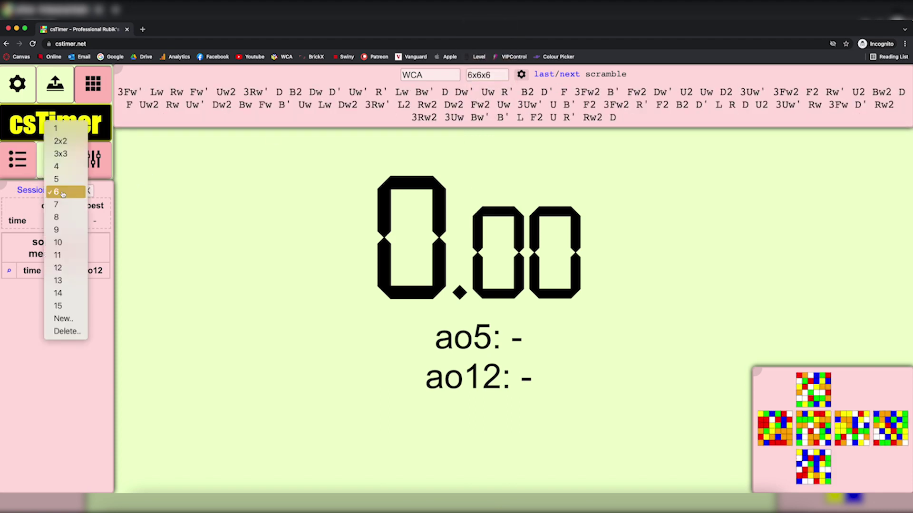
left_click(57, 204)
left_click(487, 75)
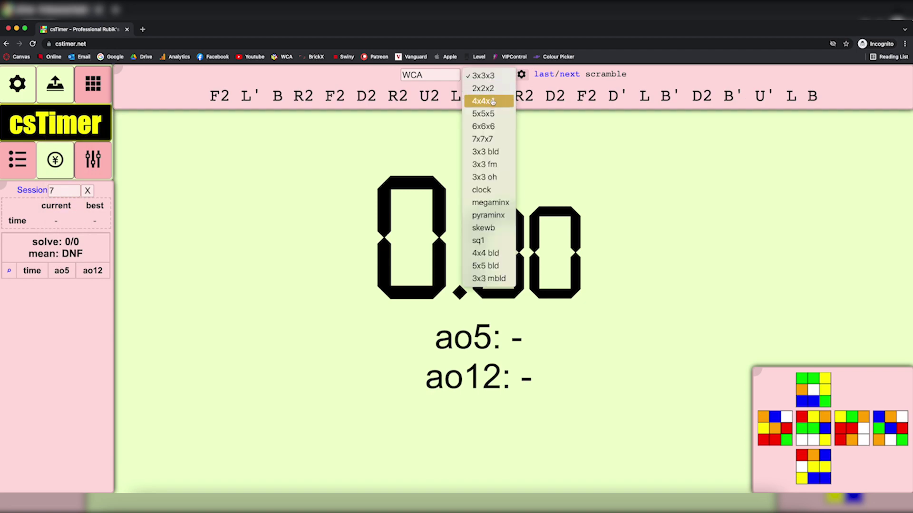
left_click(483, 139)
left_click(32, 190)
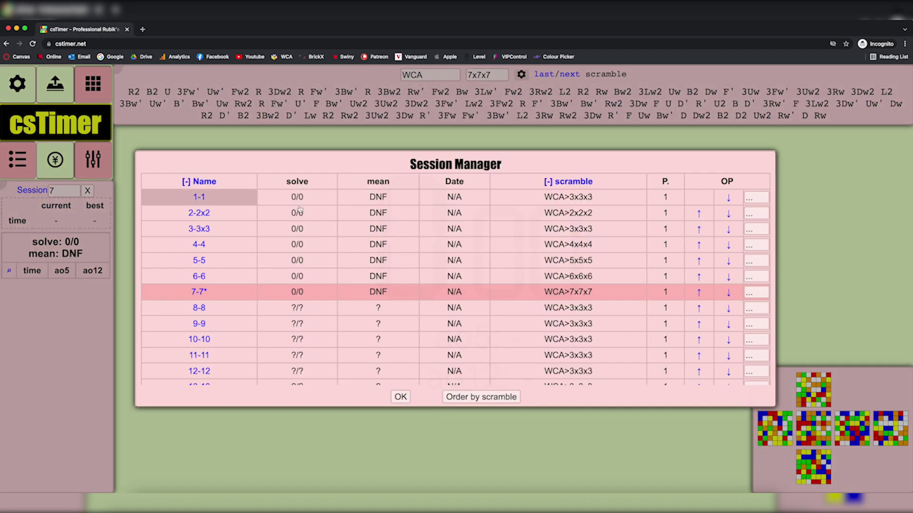
Step: Rename the sessions to 4x4, 5x5, 6x6 and 7x7, then close the Session Manager
left_click(756, 292)
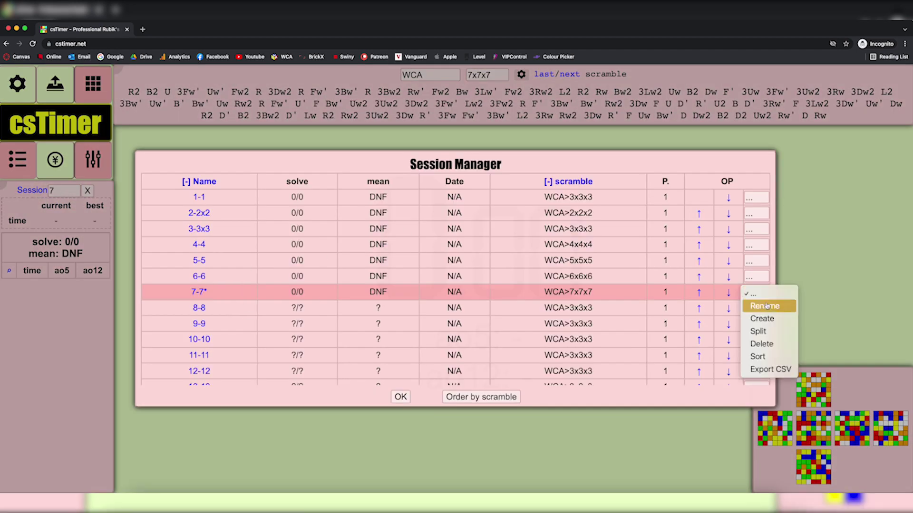
left_click(764, 306)
type("6x6")
key("Return")
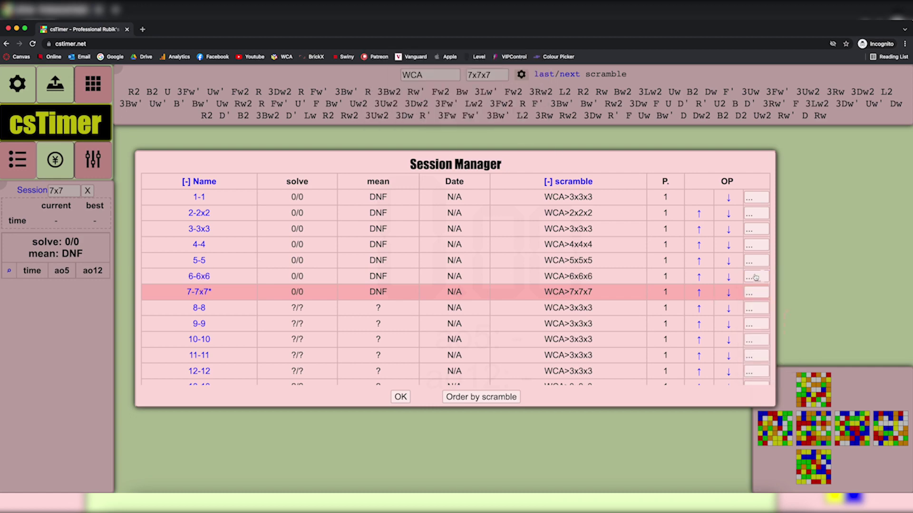
left_click(756, 292)
left_click(64, 190)
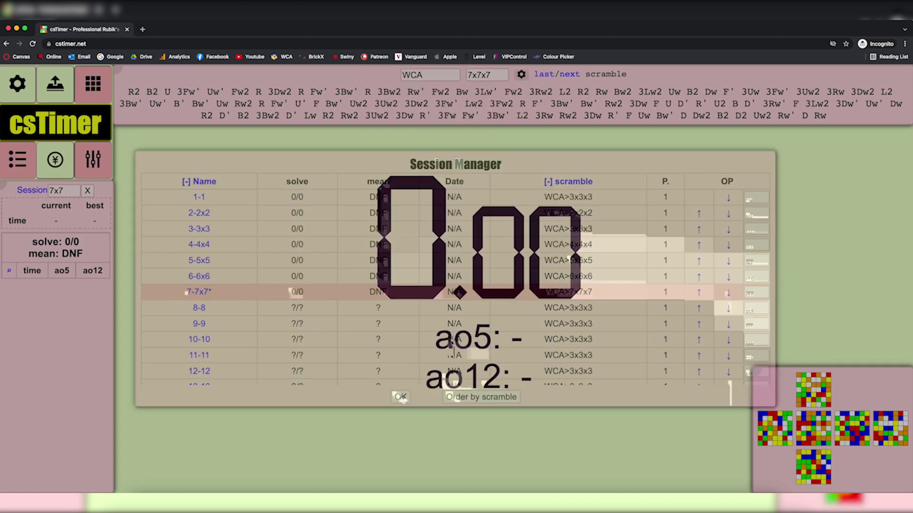
left_click(63, 190)
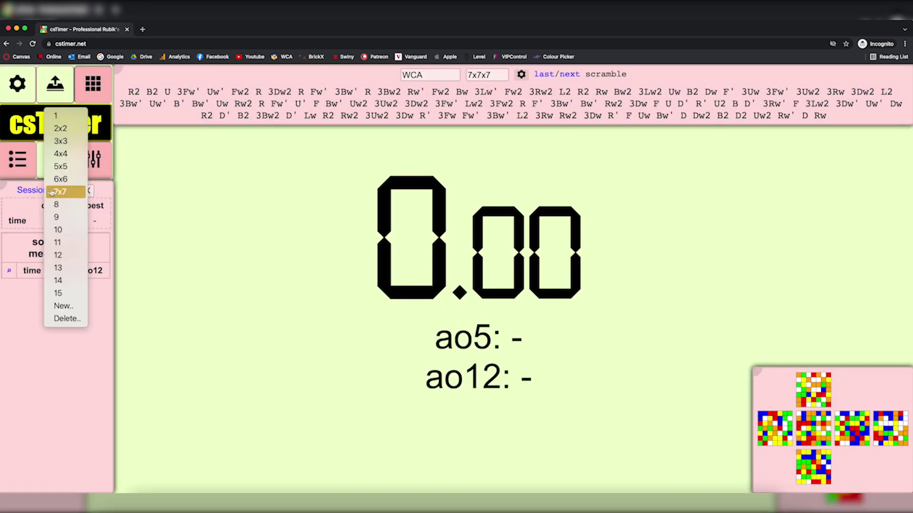
Step: Delete the empty session 1
left_click(75, 121)
left_click(57, 193)
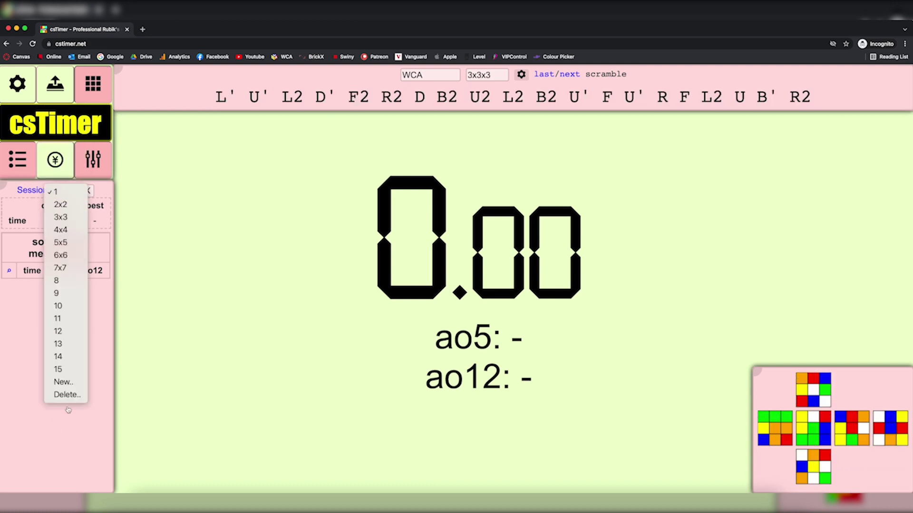
left_click(66, 392)
left_click(62, 190)
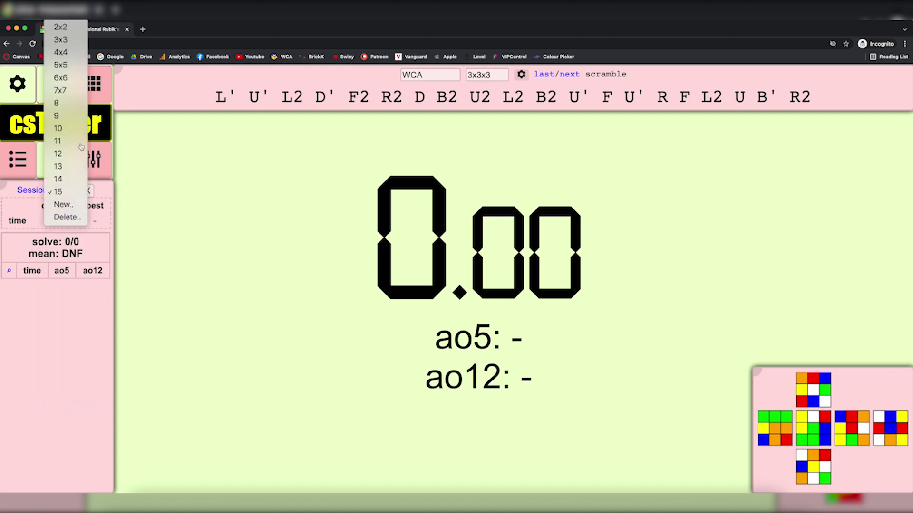
Step: Give session 8 skewb scrambles and session 9 pyraminx scrambles
left_click(61, 109)
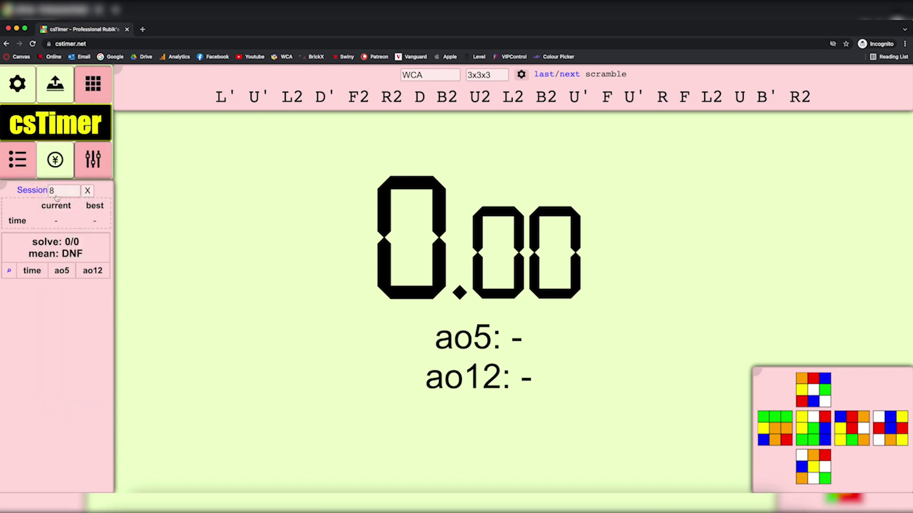
left_click(487, 75)
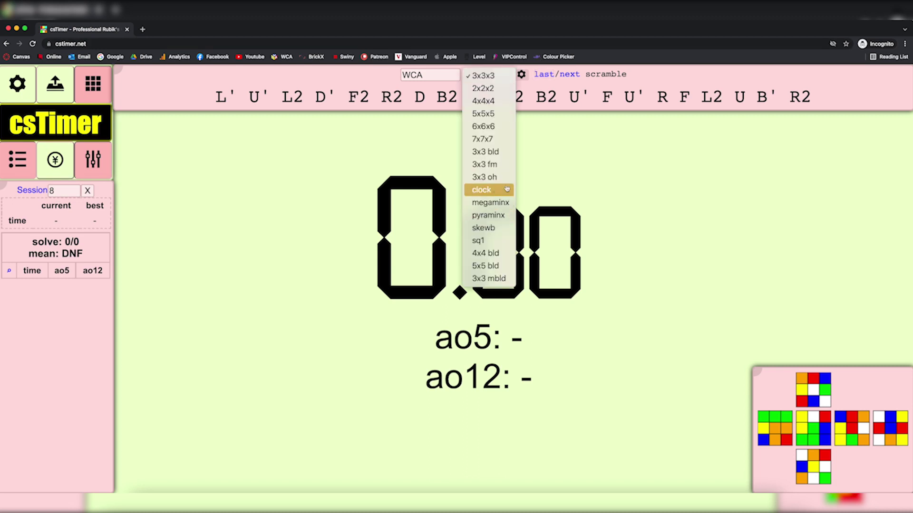
left_click(484, 228)
left_click(64, 191)
left_click(61, 205)
left_click(487, 76)
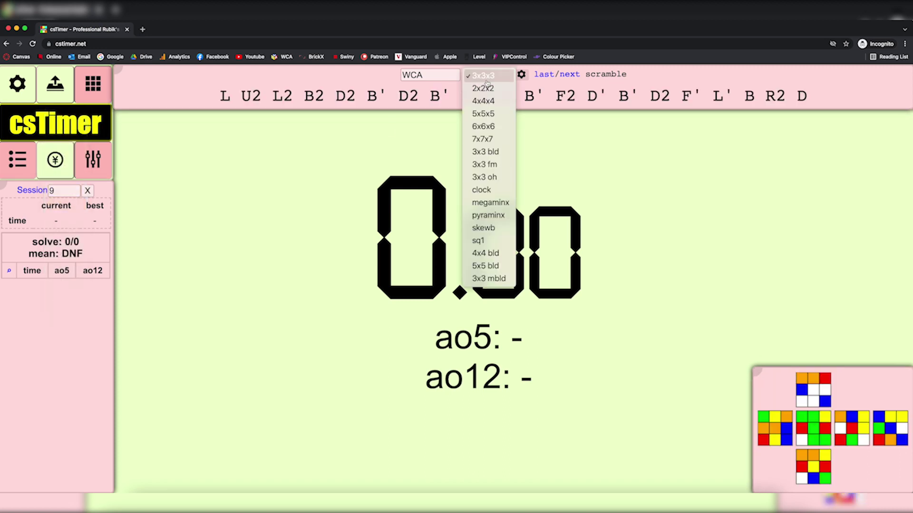
left_click(488, 215)
Step: Switch to session 10 and give it megaminx scrambles
left_click(65, 191)
left_click(58, 205)
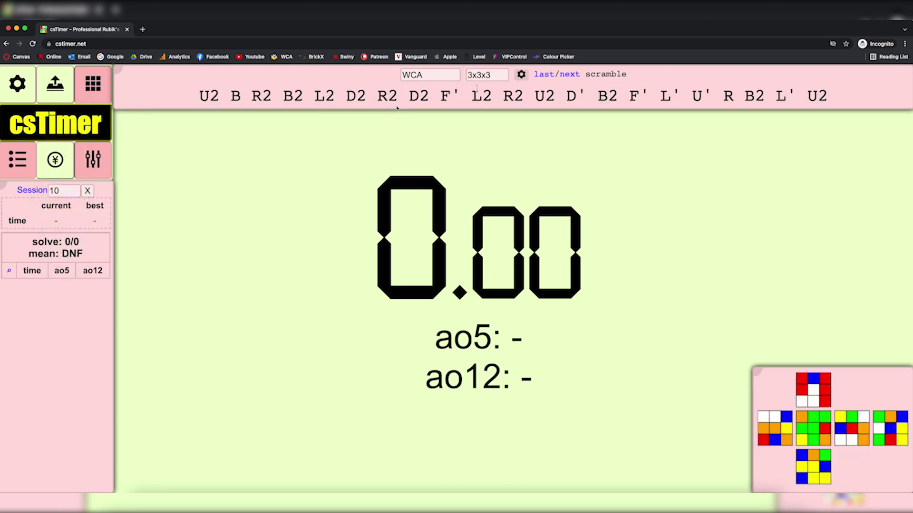
left_click(485, 75)
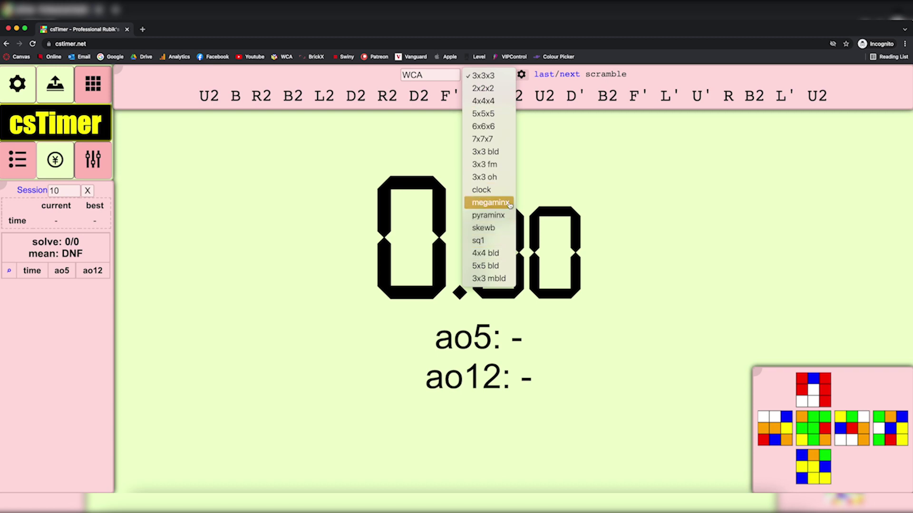
left_click(482, 189)
left_click(492, 75)
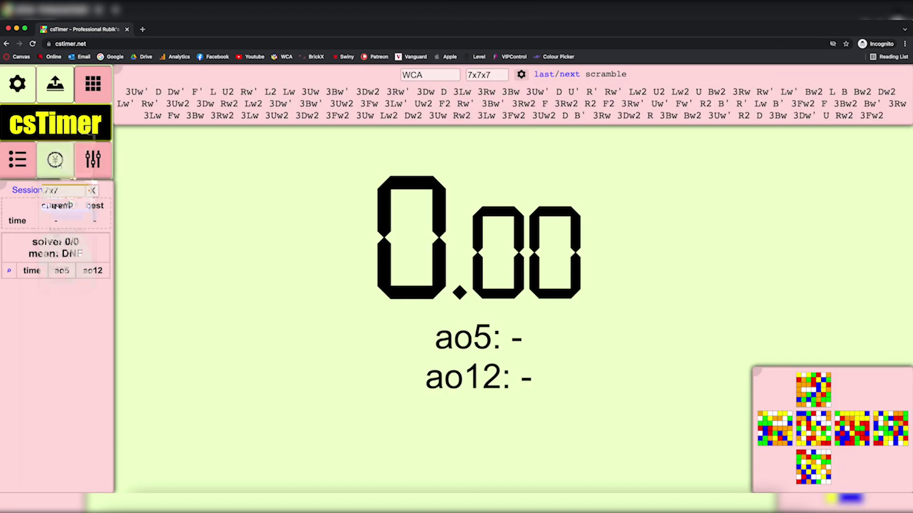
Step: Switch to the 3x3 session and start the timer for a test solve
left_click(71, 191)
left_click(67, 128)
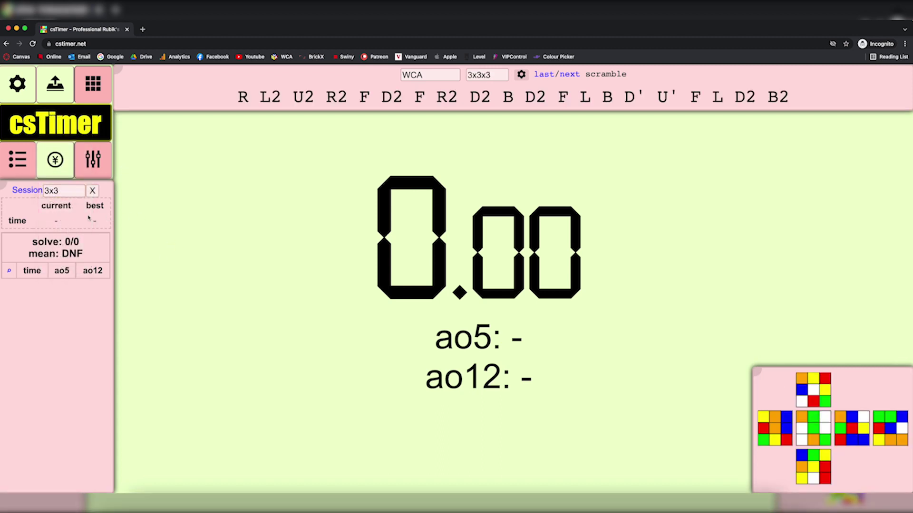
left_click(60, 196)
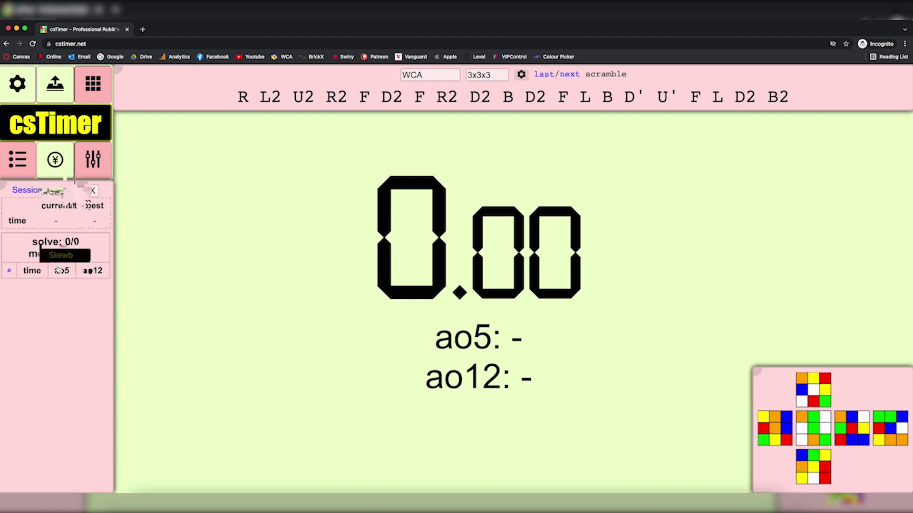
left_click(112, 313)
key("space")
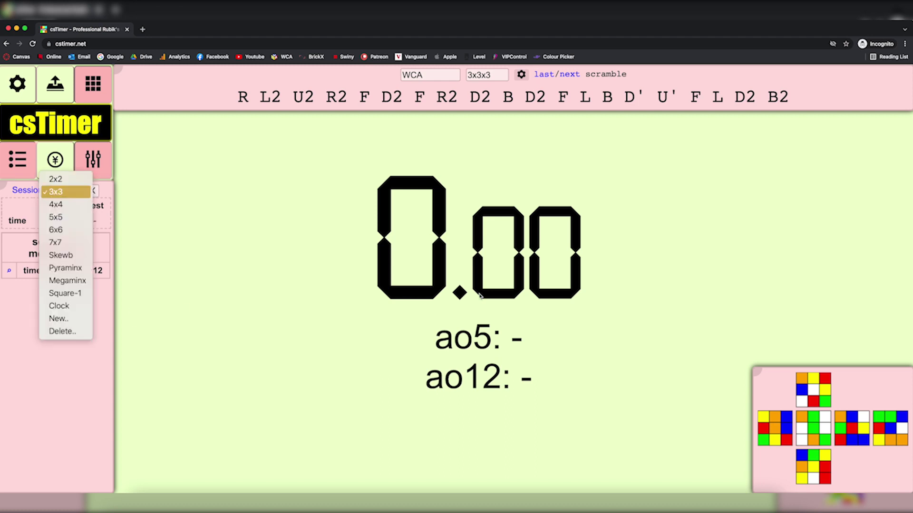
key("space")
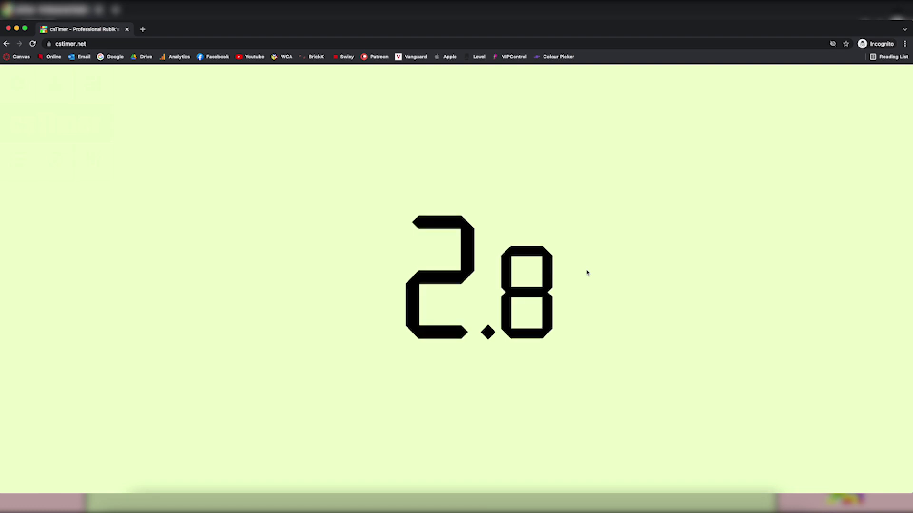
Step: Stop the timer to record a 3.38 solve, check 4x4, then return to 3x3
key("space")
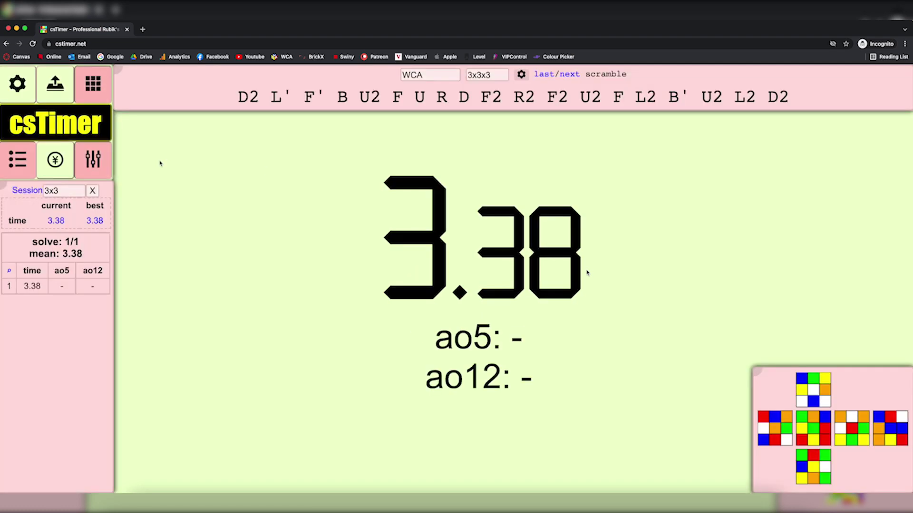
left_click(63, 190)
left_click(67, 206)
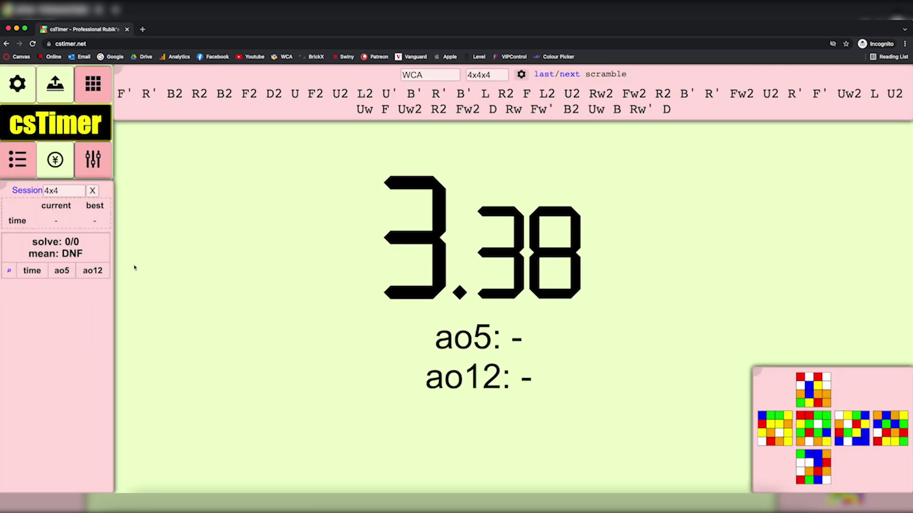
left_click(59, 193)
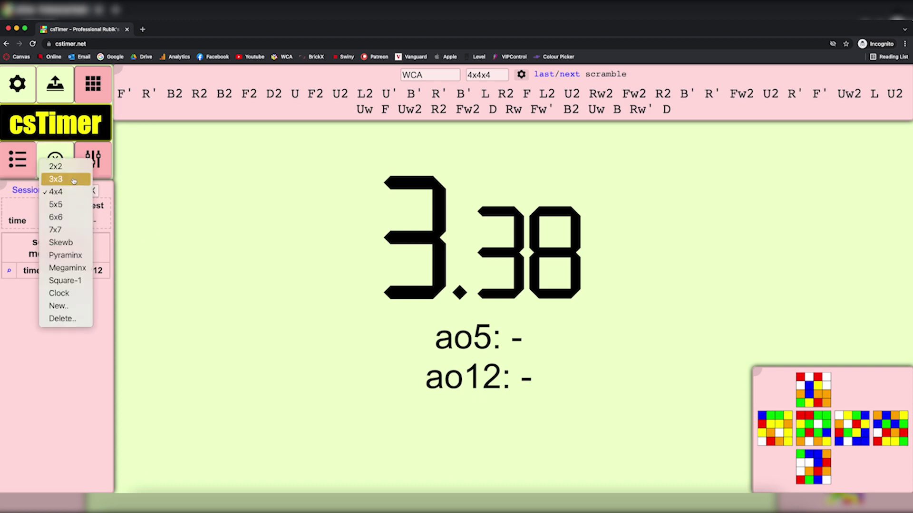
left_click(57, 177)
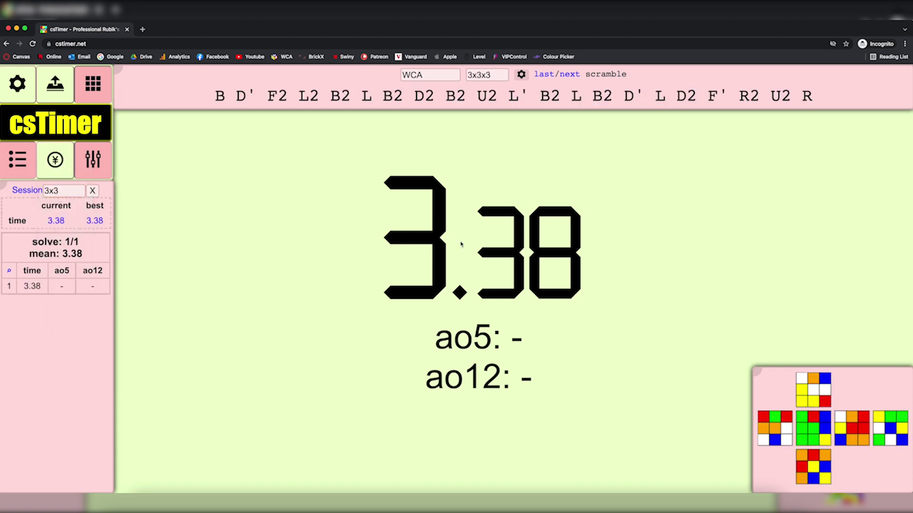